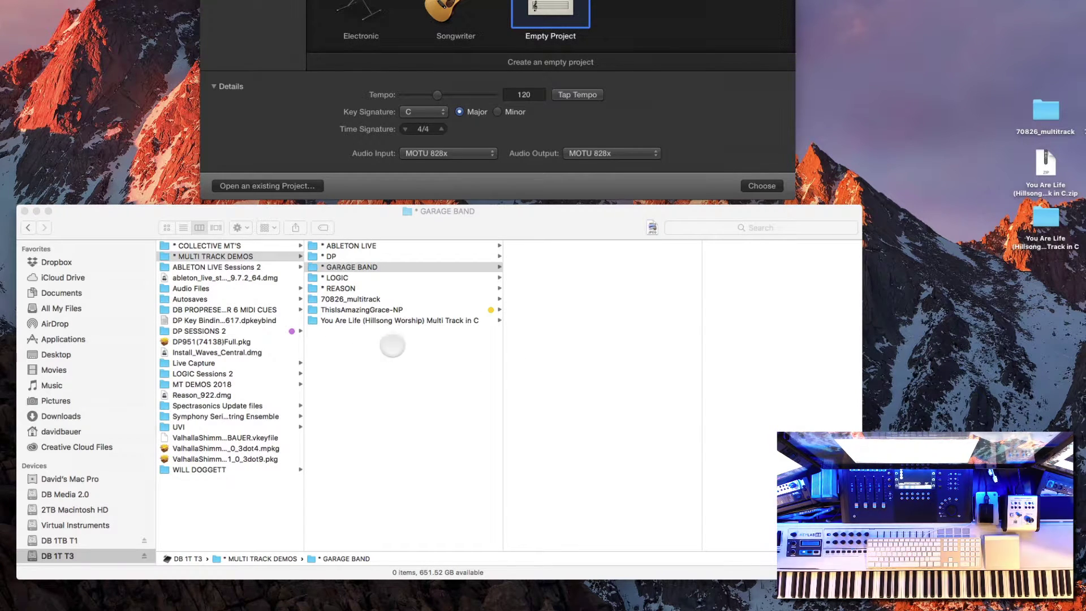
Bring Finder forward and open the You Are Life (Hillsong Worship) Multi Track in C folder
{"action": "left_click", "coordinate": [365, 325]}
{"action": "left_click", "coordinate": [367, 321]}
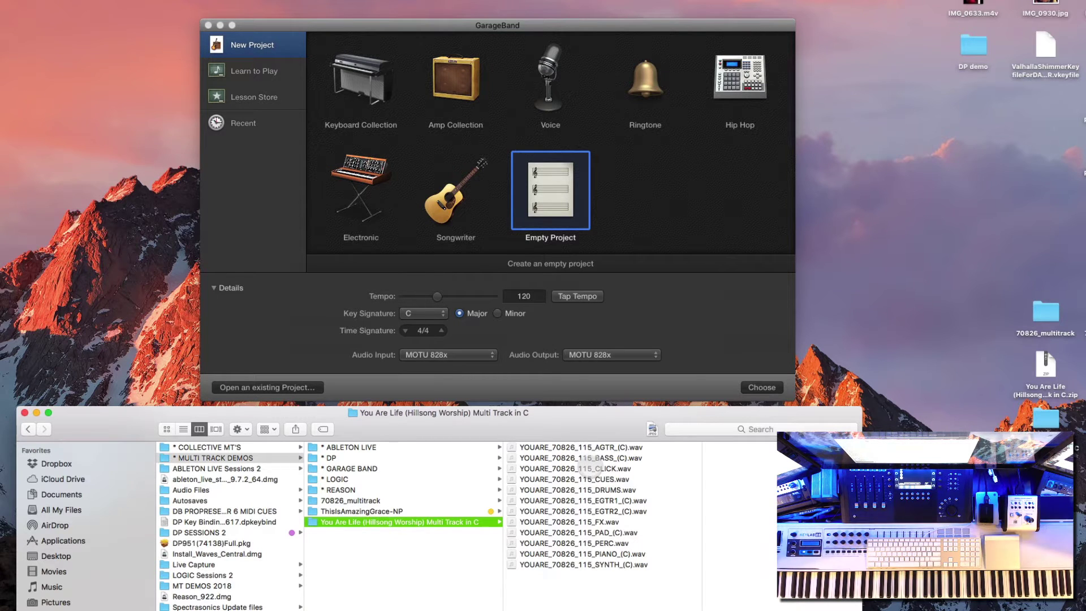
Create an empty project with its tempo set to 115 BPM
{"action": "left_click", "coordinate": [524, 295]}
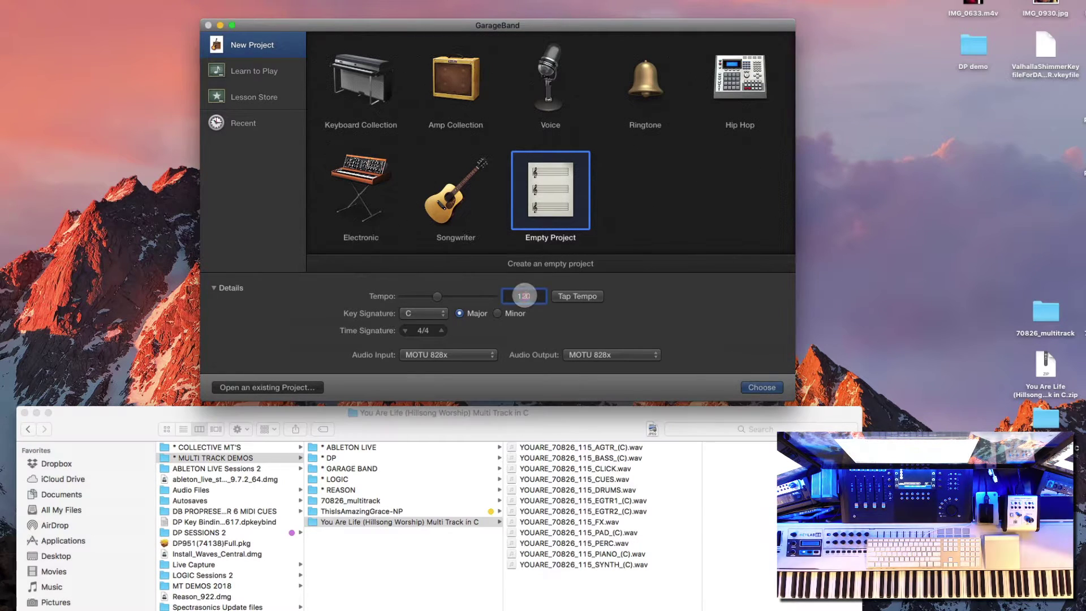
{"action": "type", "text": "115"}
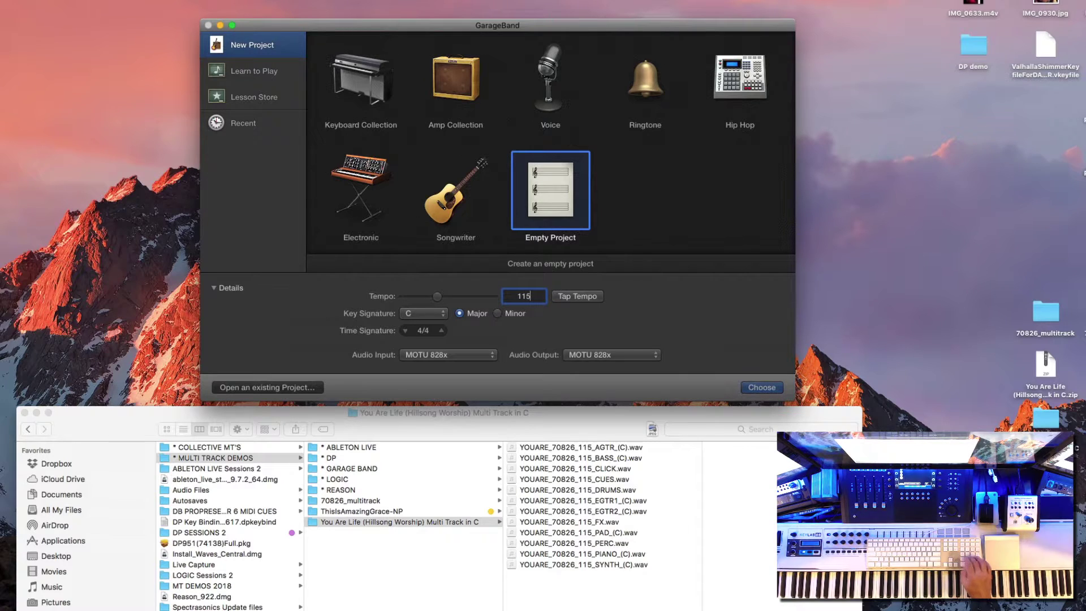
{"action": "key", "text": "Return"}
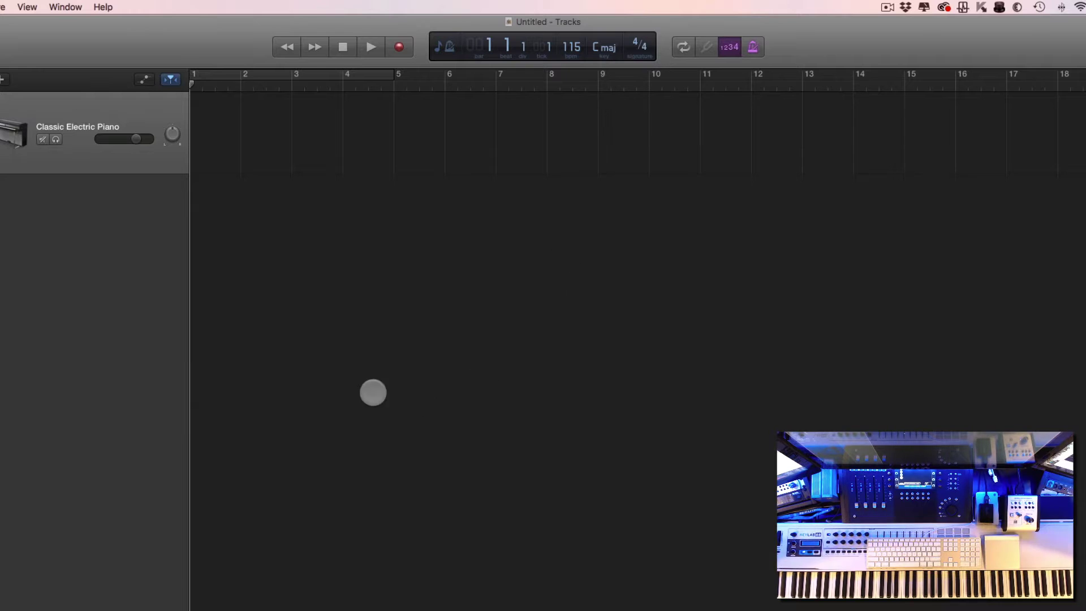
Hide the library panel and Save As the project named 'You Are Life'
{"action": "left_click", "coordinate": [33, 46]}
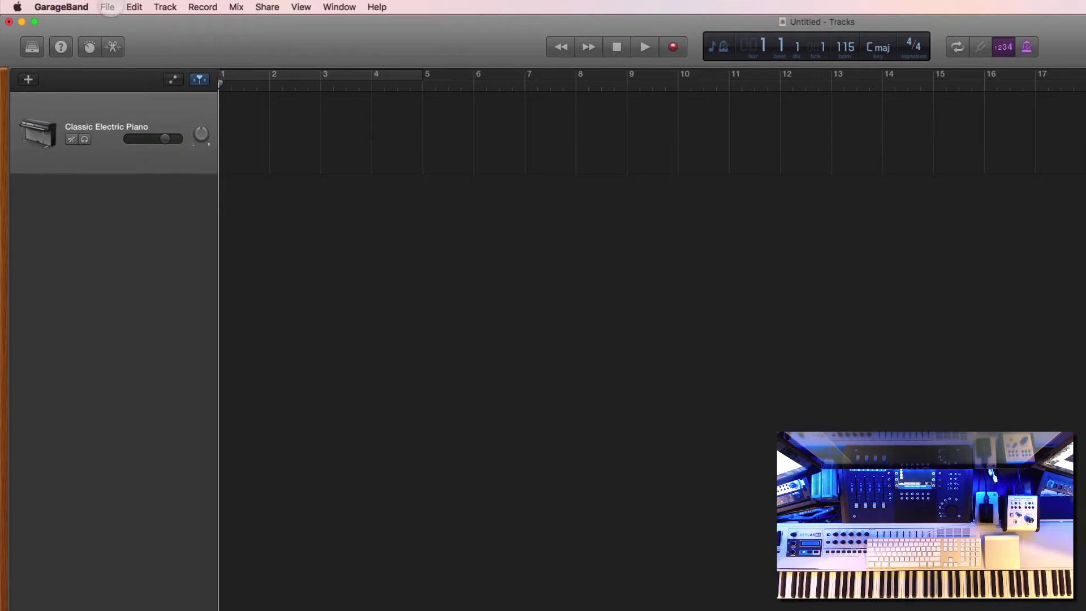
{"action": "left_click", "coordinate": [109, 8]}
{"action": "left_click", "coordinate": [147, 103]}
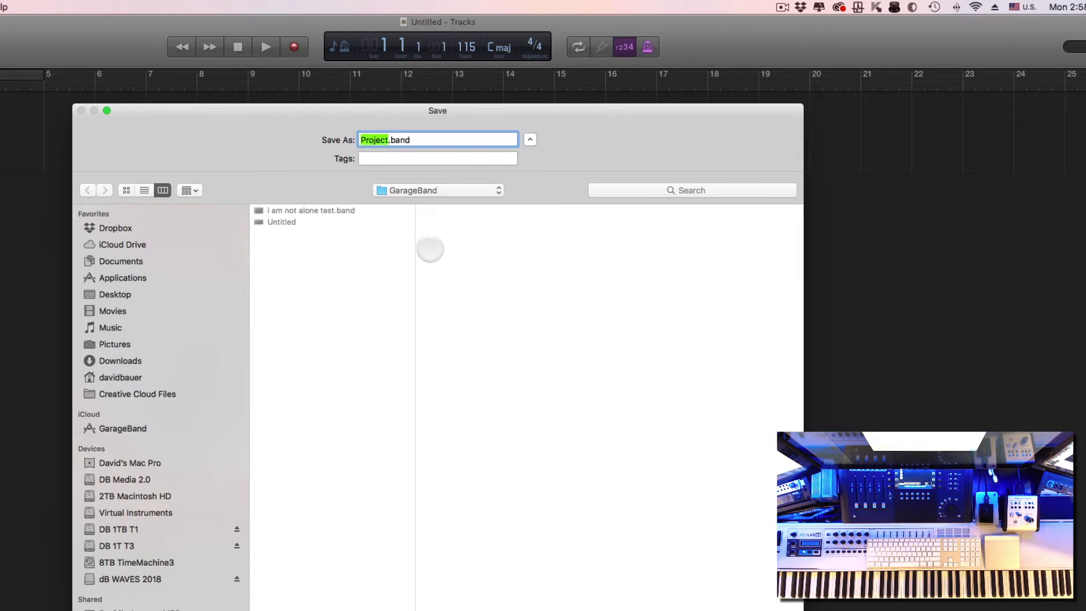
{"action": "left_click", "coordinate": [313, 262]}
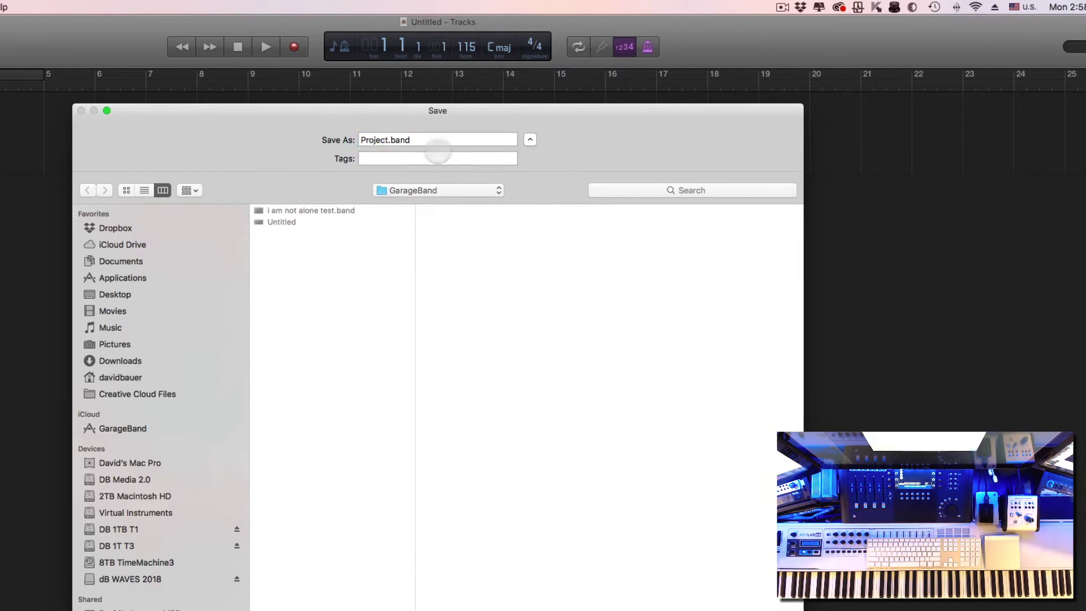
{"action": "double_click", "coordinate": [379, 140]}
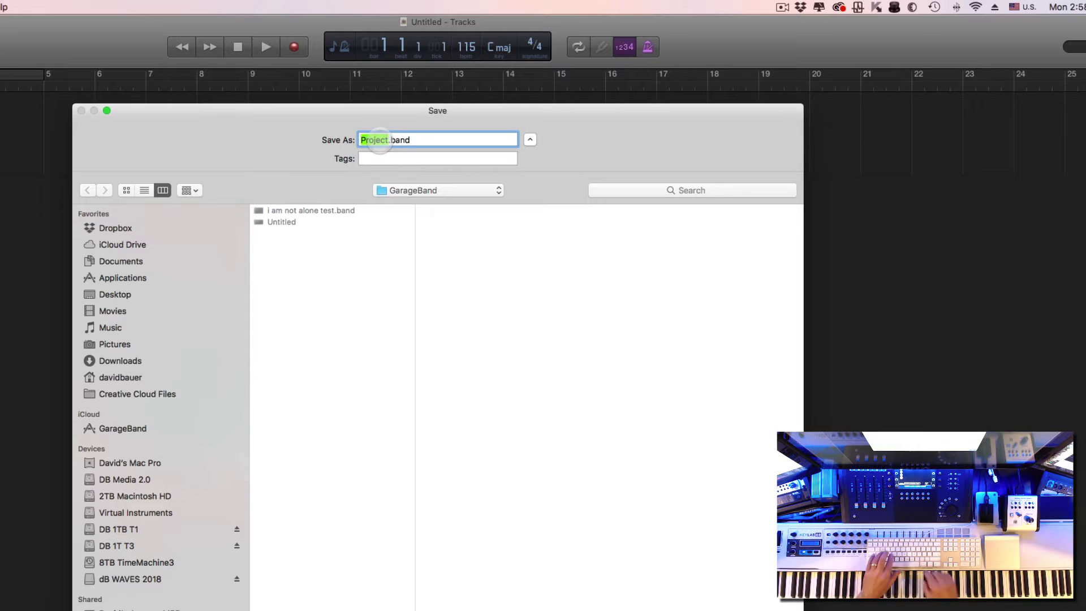
{"action": "type", "text": "You "}
{"action": "type", "text": "Are Loved"}
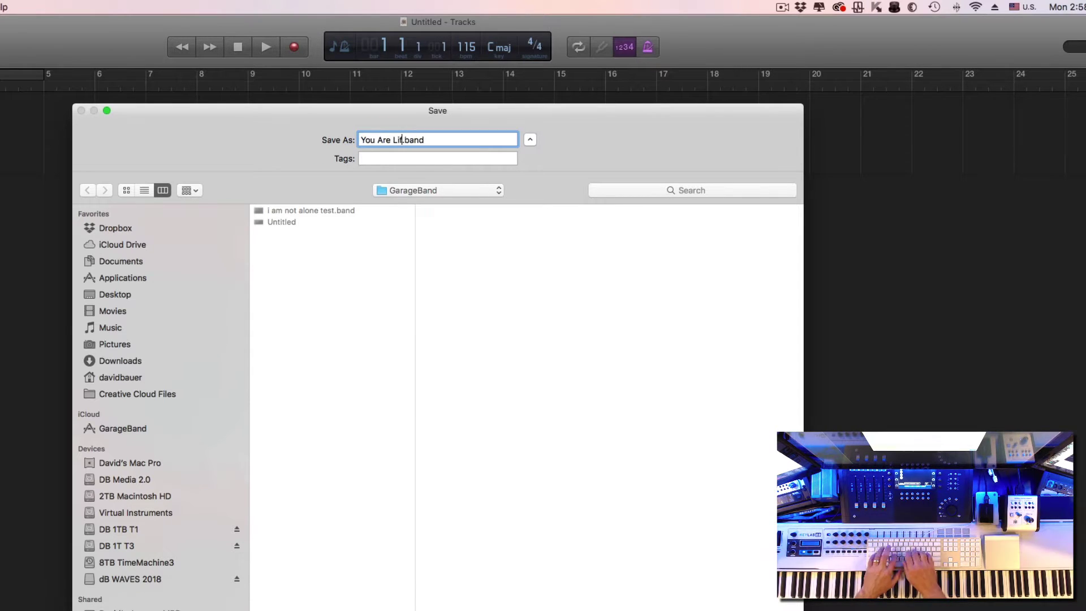
{"action": "key", "text": "Return"}
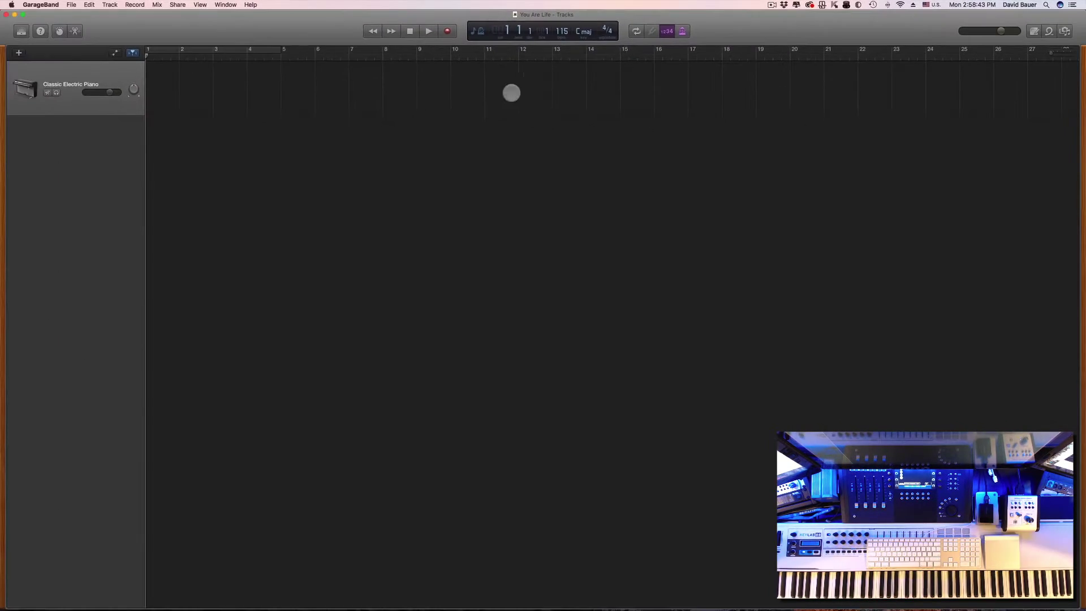
Drag all 12 WAV stems from Finder into the GarageBand track area
{"action": "key", "text": "ctrl+Up"}
{"action": "left_click", "coordinate": [277, 486]}
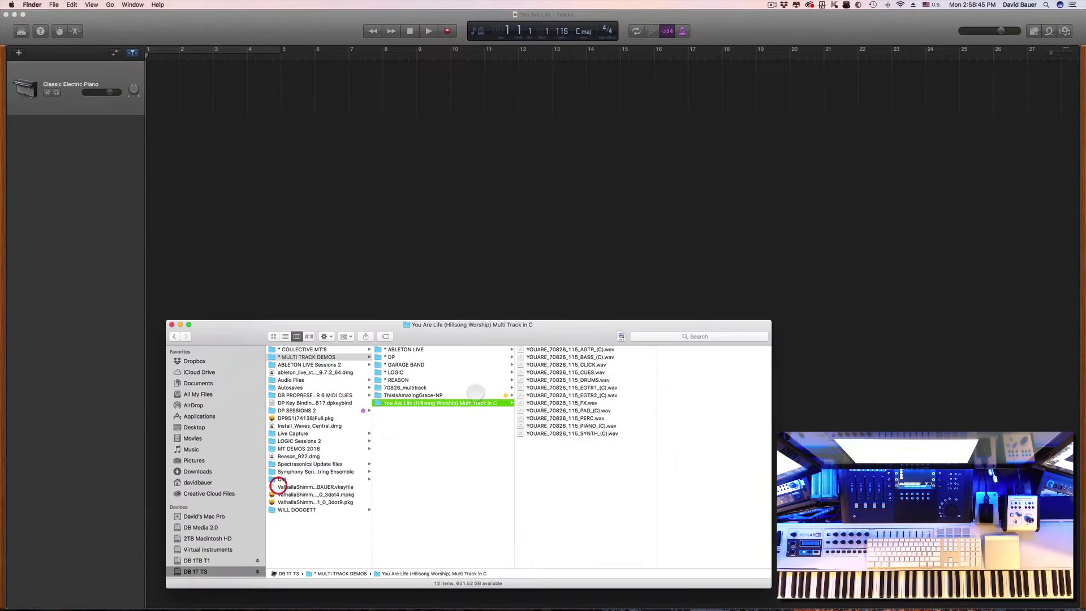
{"action": "left_click_drag", "start_coordinate": [581, 476], "coordinate": [156, 161]}
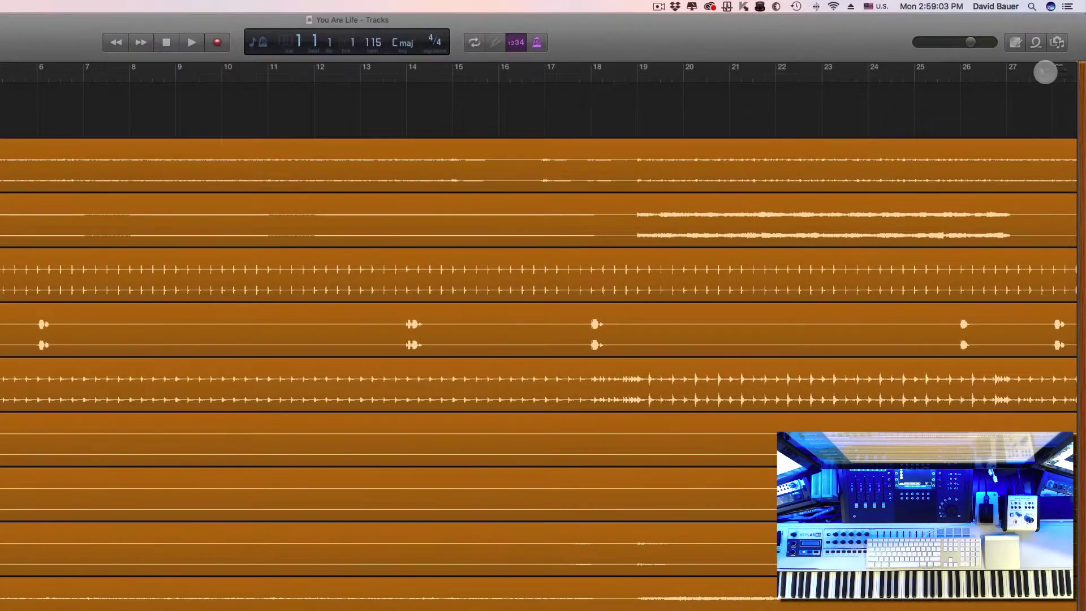
Zoom the timeline out to show the whole song and start playback
{"action": "left_click", "coordinate": [1052, 53]}
{"action": "left_click_drag", "start_coordinate": [1038, 72], "coordinate": [1030, 73]}
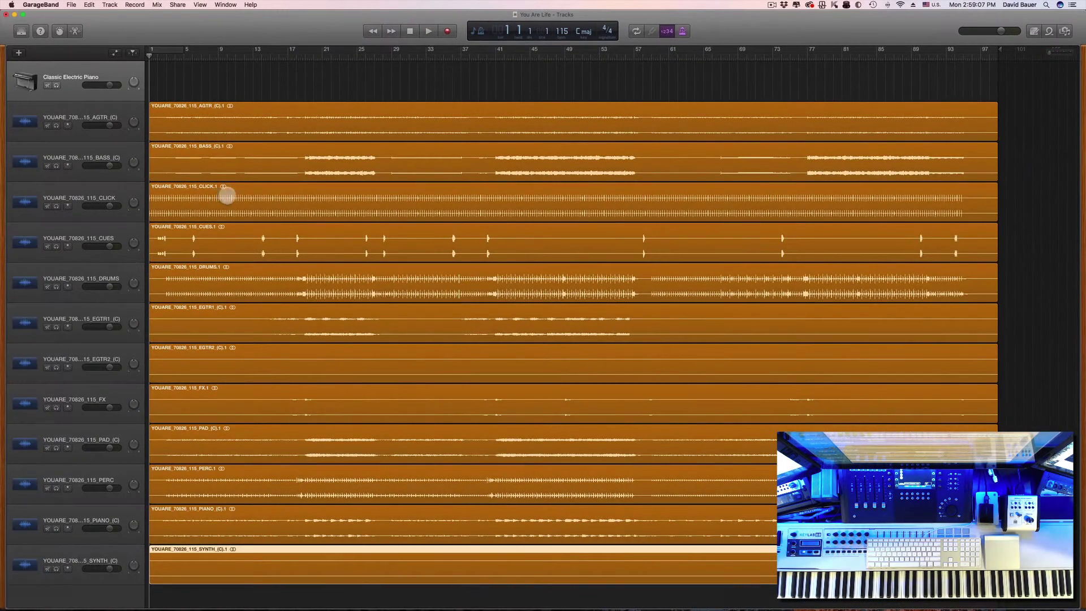
{"action": "left_click", "coordinate": [425, 32]}
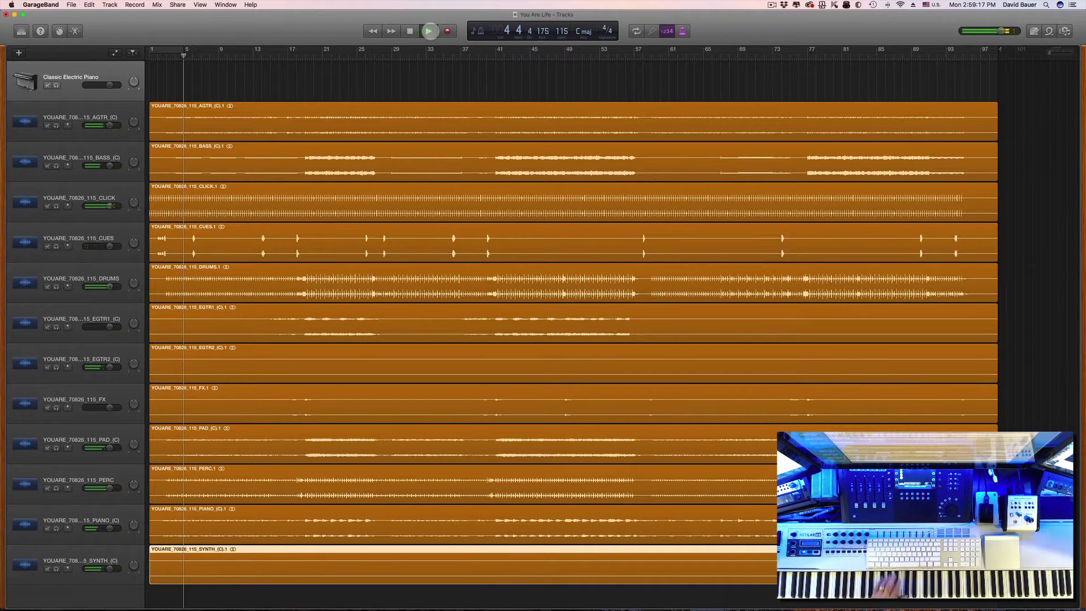
{"action": "key", "text": "space"}
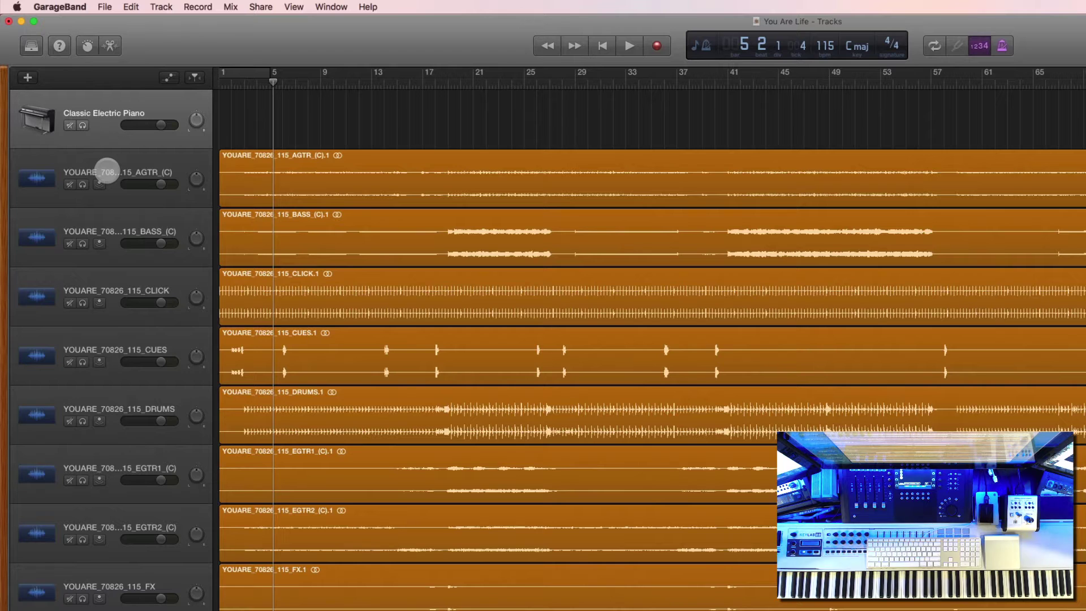
Rename the first five stem tracks AC GTR, BASS, CLICK, CUES and KIT
{"action": "double_click", "coordinate": [107, 171]}
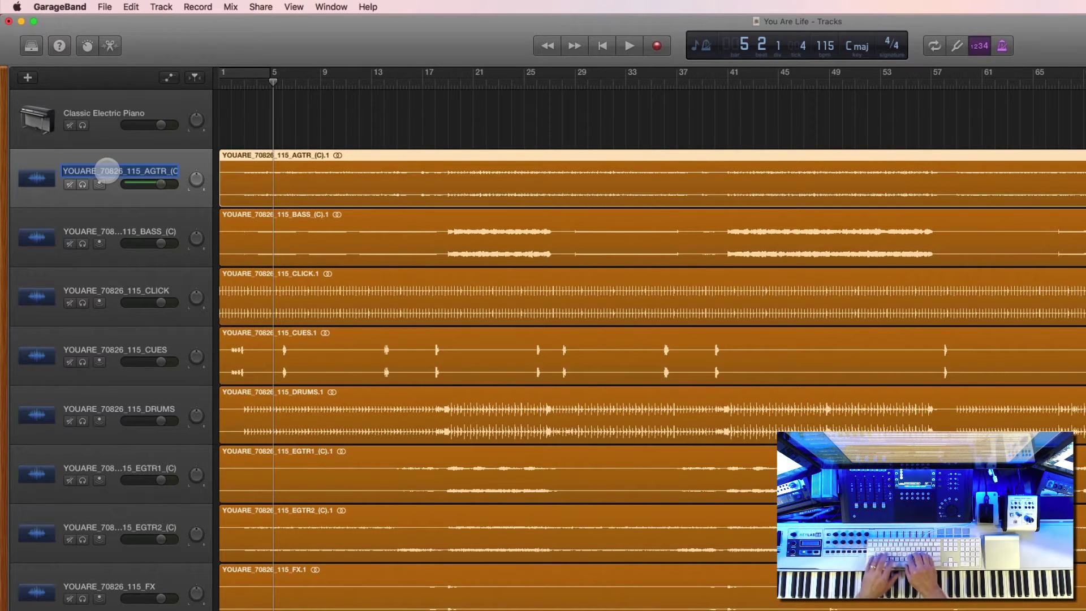
{"action": "type", "text": "AC GTR"}
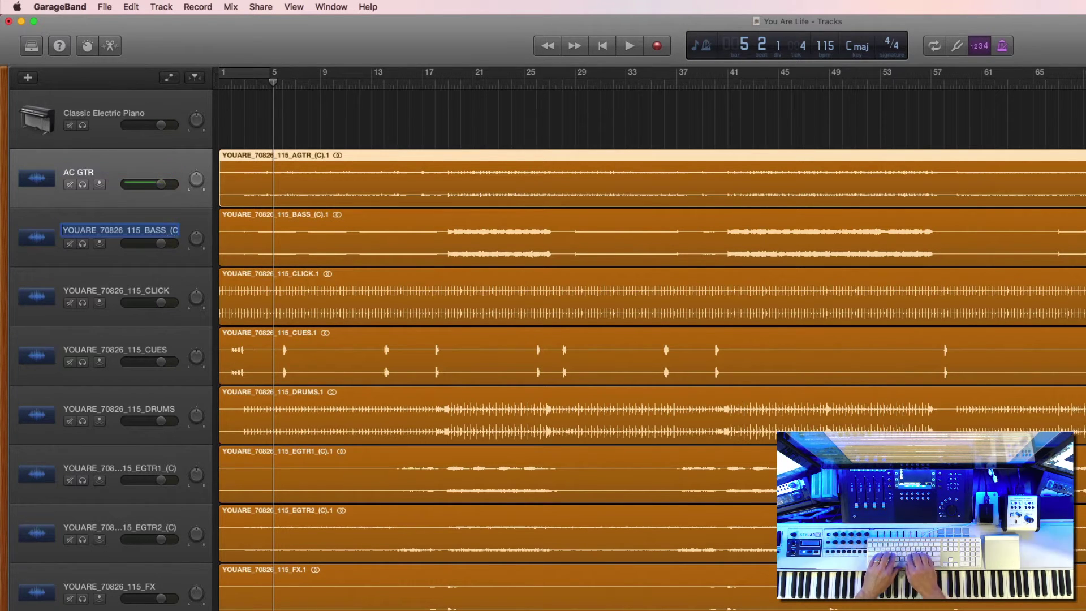
{"action": "type", "text": "BASS"}
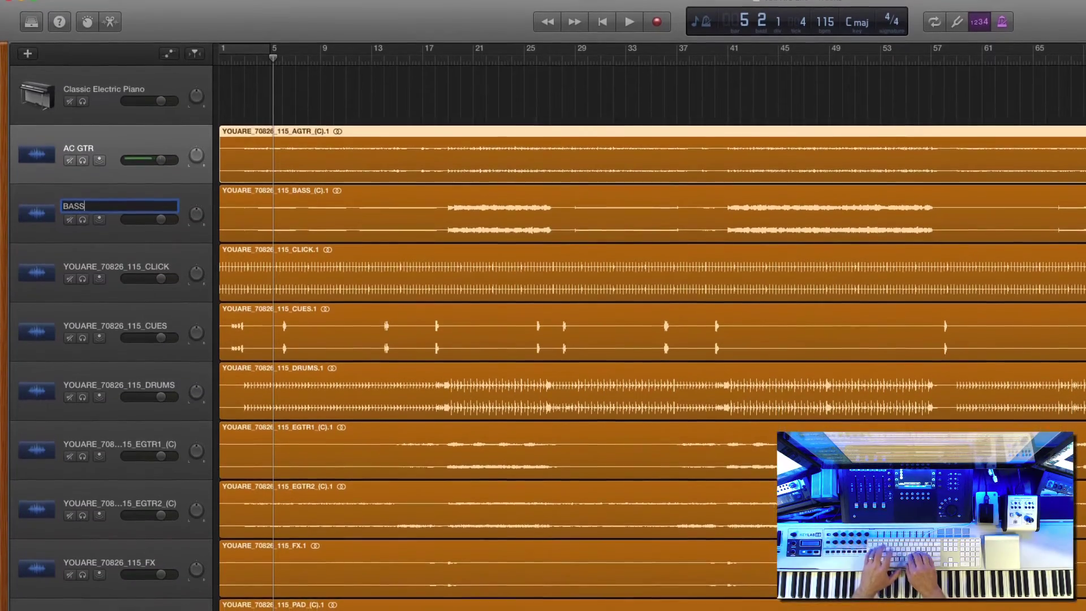
{"action": "key", "text": "Tab"}
{"action": "type", "text": "CLICK"}
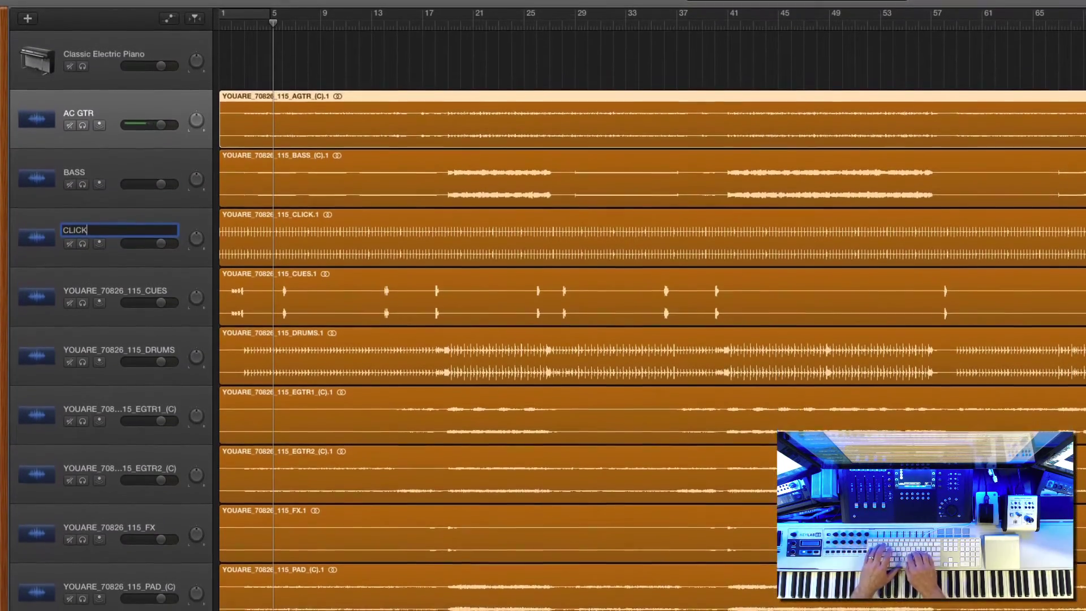
{"action": "key", "text": "Tab"}
{"action": "type", "text": "CUES"}
{"action": "key", "text": "Tab"}
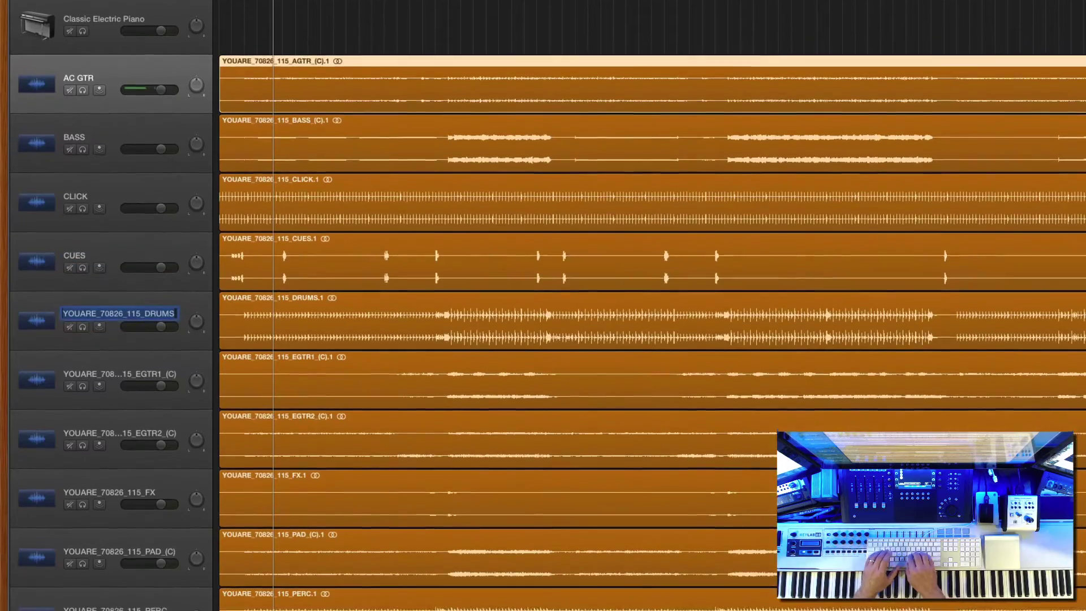
{"action": "type", "text": "KIT"}
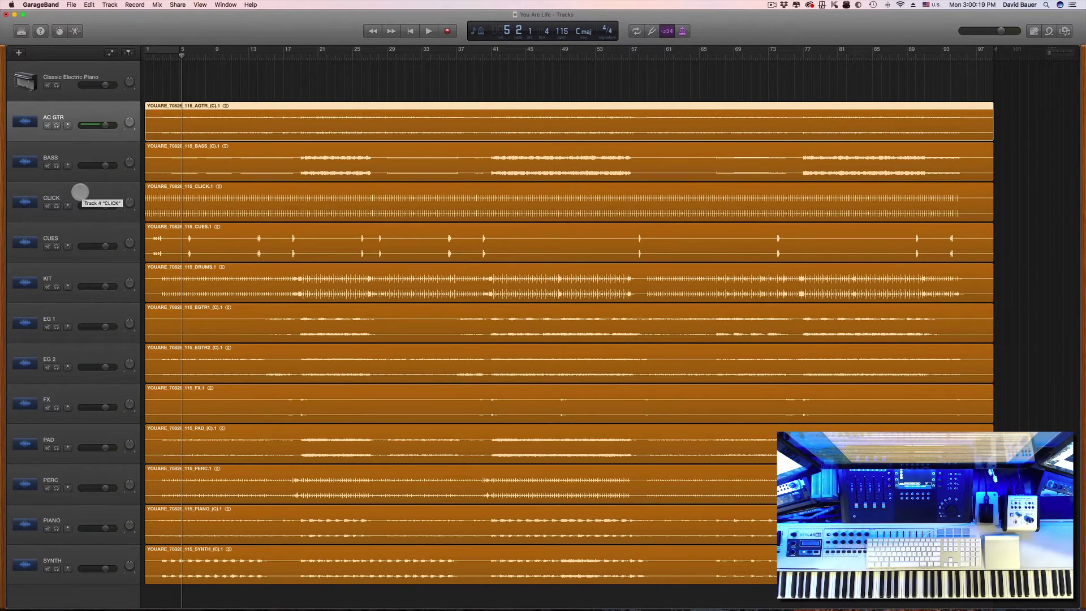
Move CLICK and then CUES to the top of the stem tracks and play the song
{"action": "left_click_drag", "start_coordinate": [81, 191], "coordinate": [84, 115]}
{"action": "left_click_drag", "start_coordinate": [82, 233], "coordinate": [81, 153]}
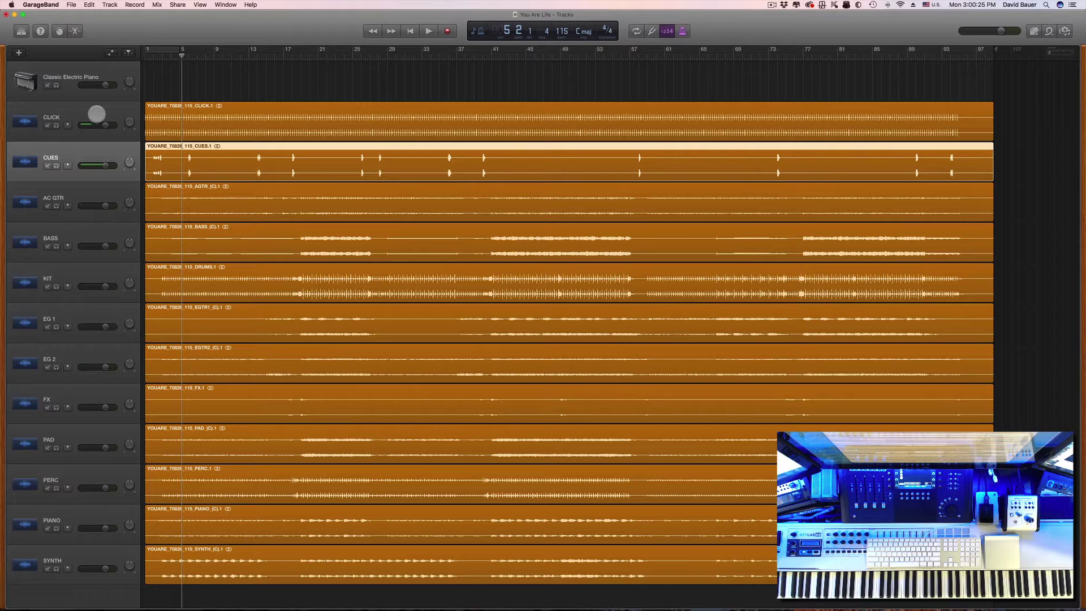
{"action": "left_click", "coordinate": [276, 114]}
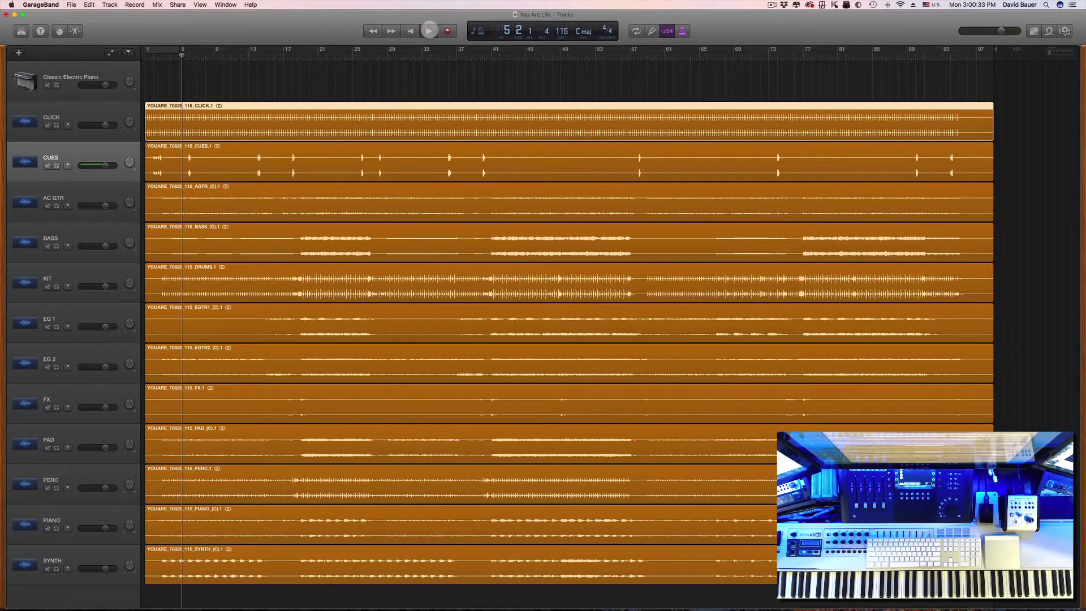
{"action": "left_click", "coordinate": [428, 30]}
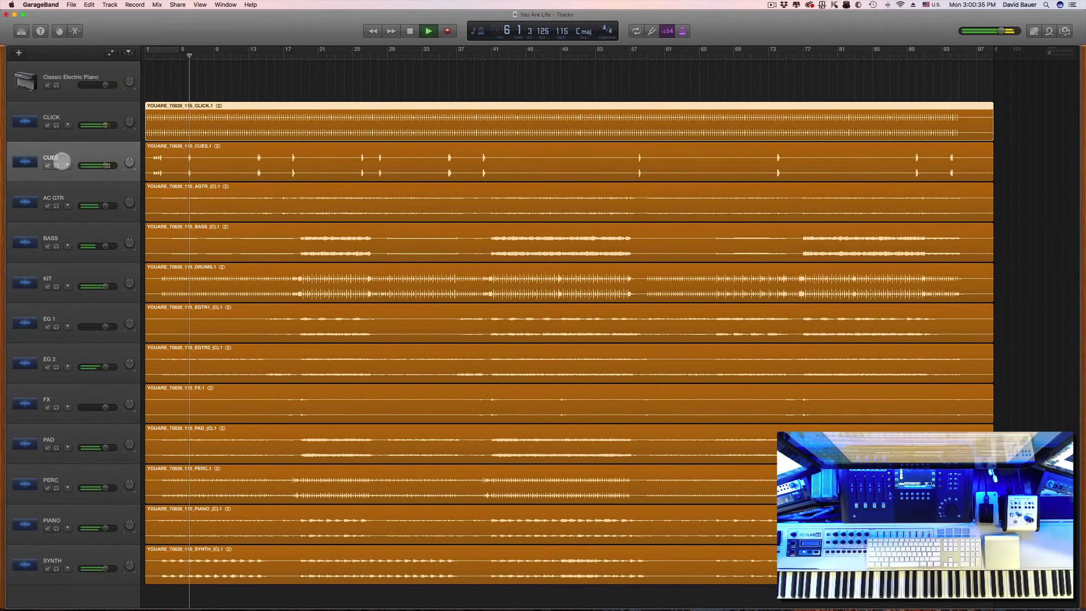
Mute CUES, CLICK, KIT, BASS and AC GTR, then jump playback to about bar 19
{"action": "left_click", "coordinate": [47, 165]}
{"action": "left_click", "coordinate": [48, 126]}
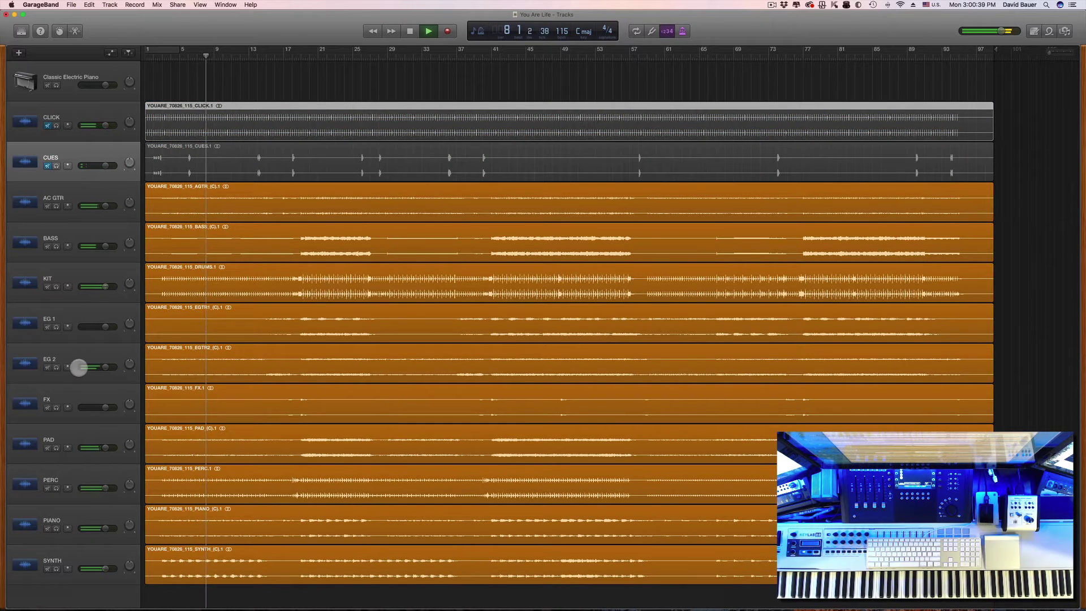
{"action": "left_click", "coordinate": [47, 287]}
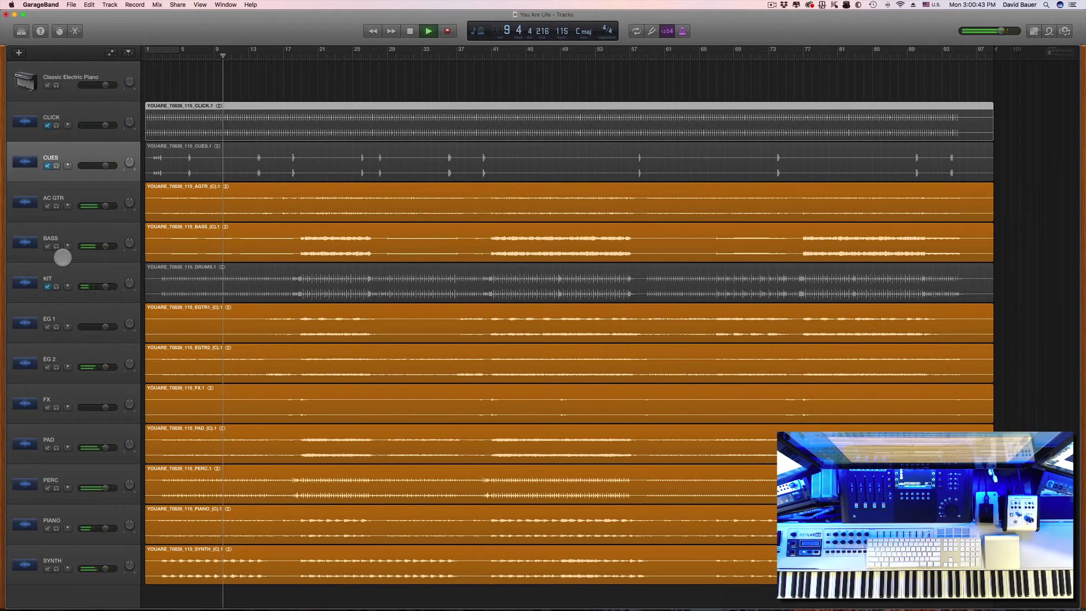
{"action": "left_click", "coordinate": [47, 247]}
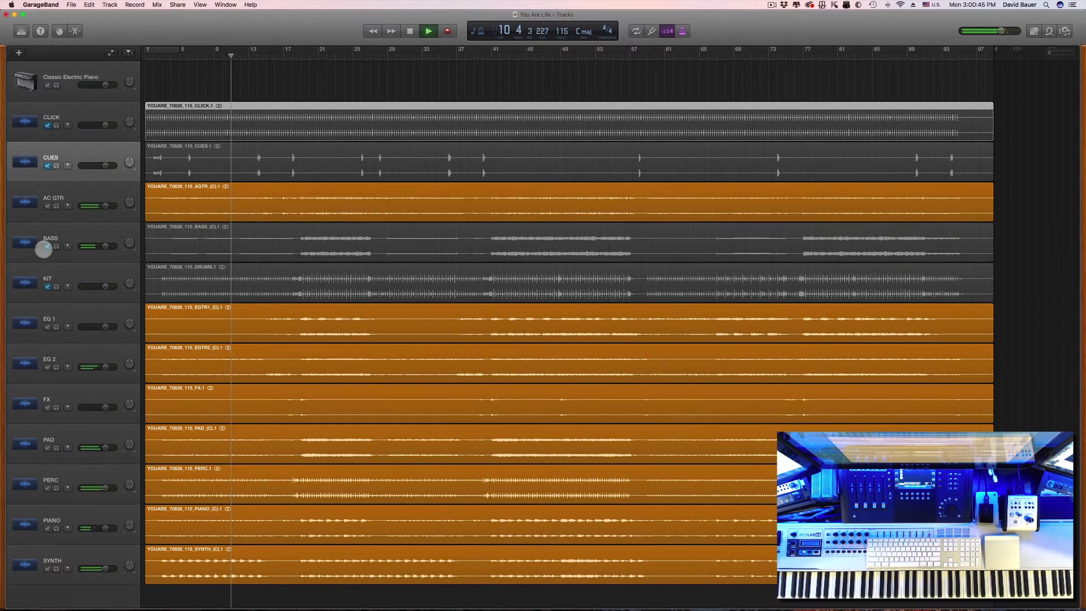
{"action": "left_click", "coordinate": [47, 207]}
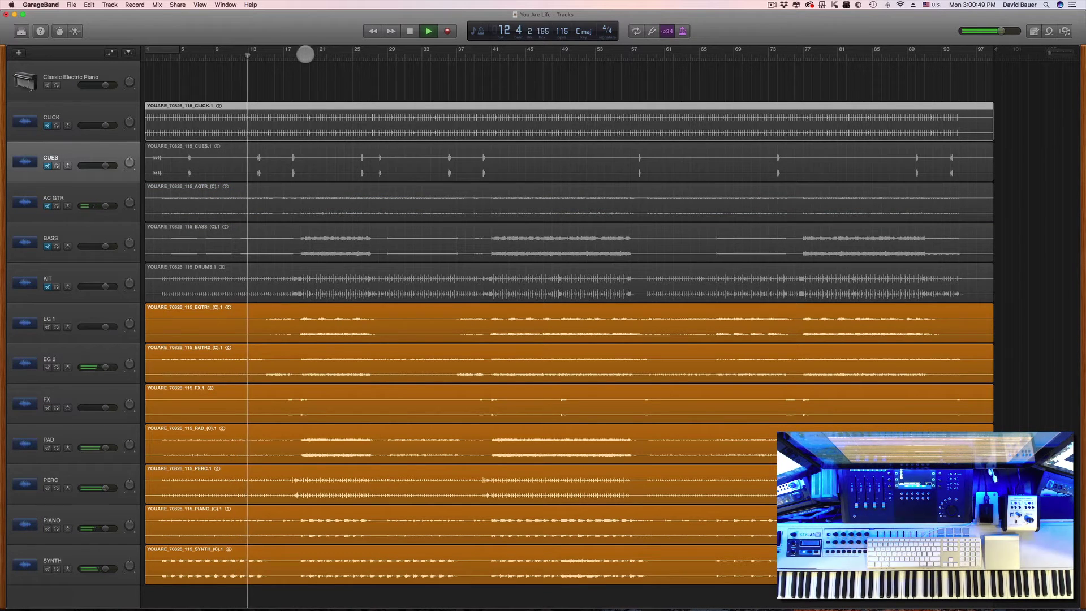
{"action": "left_click", "coordinate": [300, 53]}
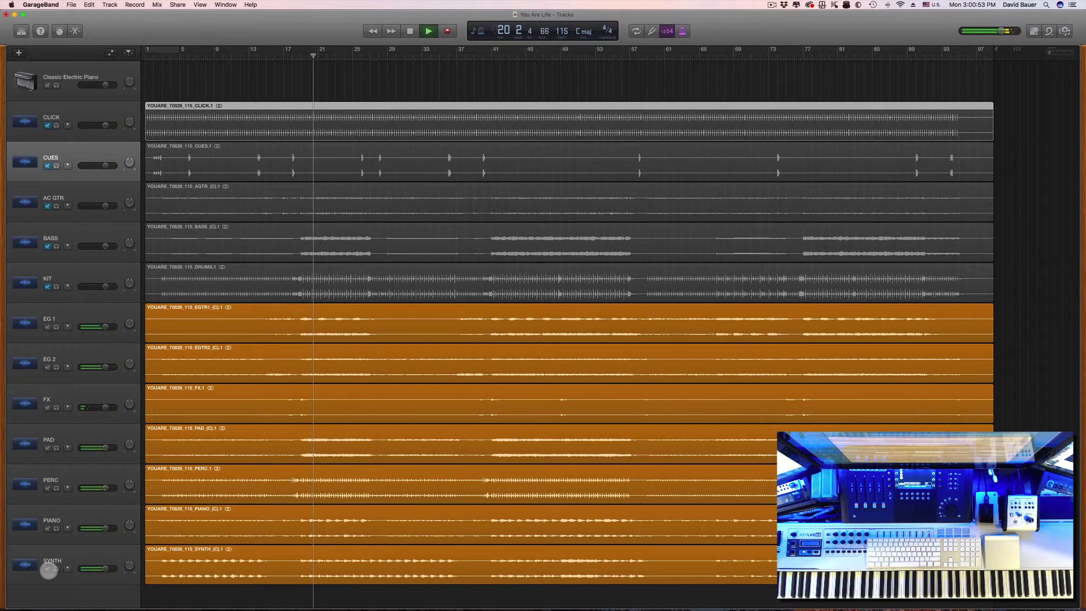
Mute the SYNTH, PIANO, PERC and PAD tracks
{"action": "left_click", "coordinate": [48, 569]}
{"action": "left_click", "coordinate": [48, 528]}
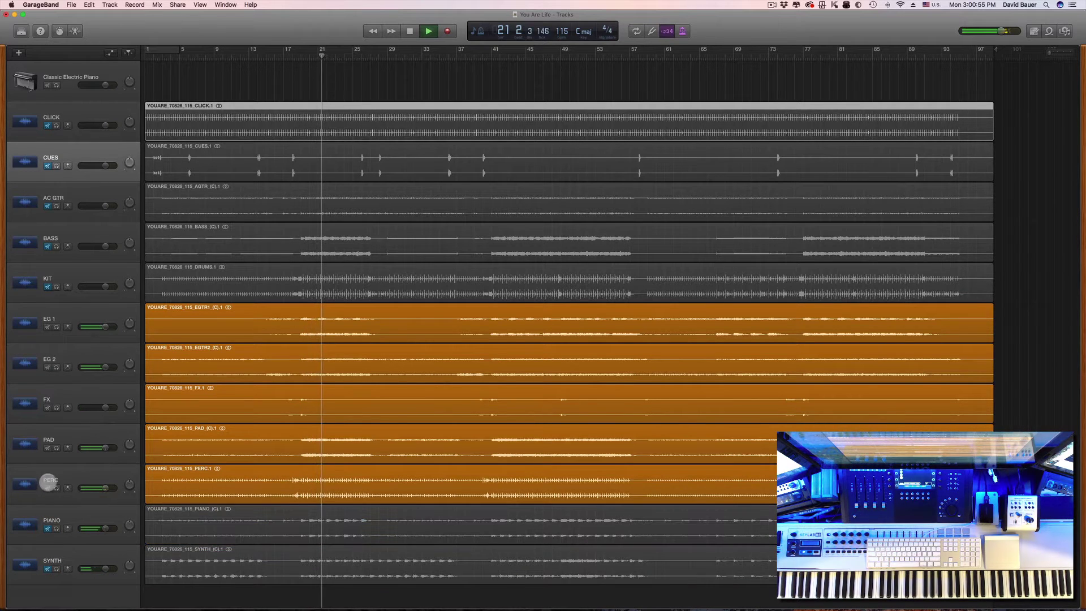
{"action": "left_click", "coordinate": [48, 488]}
{"action": "left_click", "coordinate": [48, 448]}
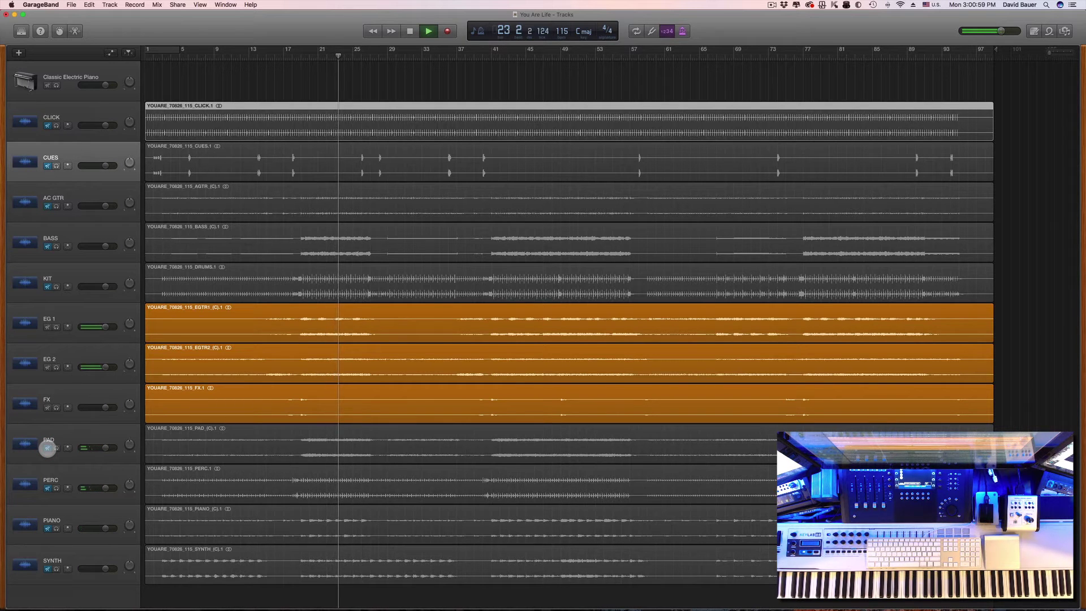
Unmute CLICK, CUES, AC GTR, BASS and KIT, then stop playback
{"action": "left_click", "coordinate": [48, 125]}
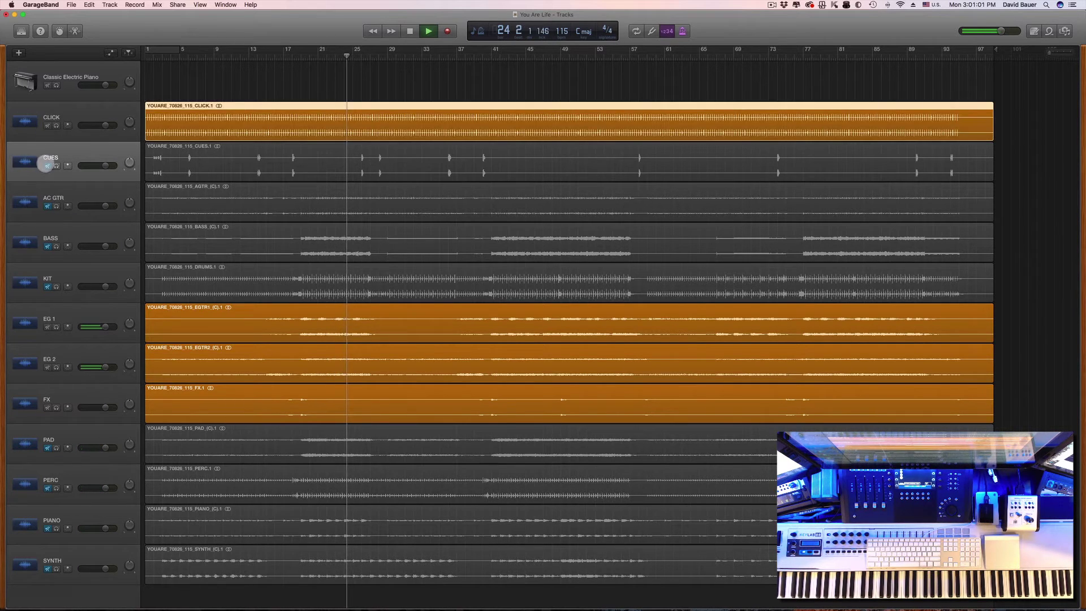
{"action": "left_click", "coordinate": [47, 165]}
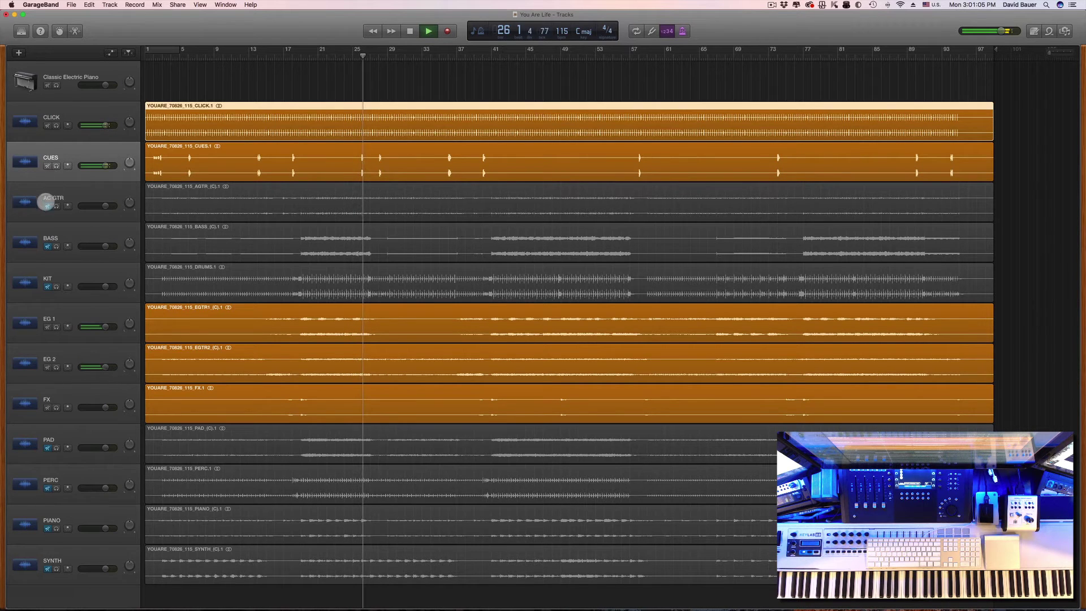
{"action": "left_click", "coordinate": [48, 206]}
{"action": "left_click", "coordinate": [48, 247]}
{"action": "left_click", "coordinate": [48, 286]}
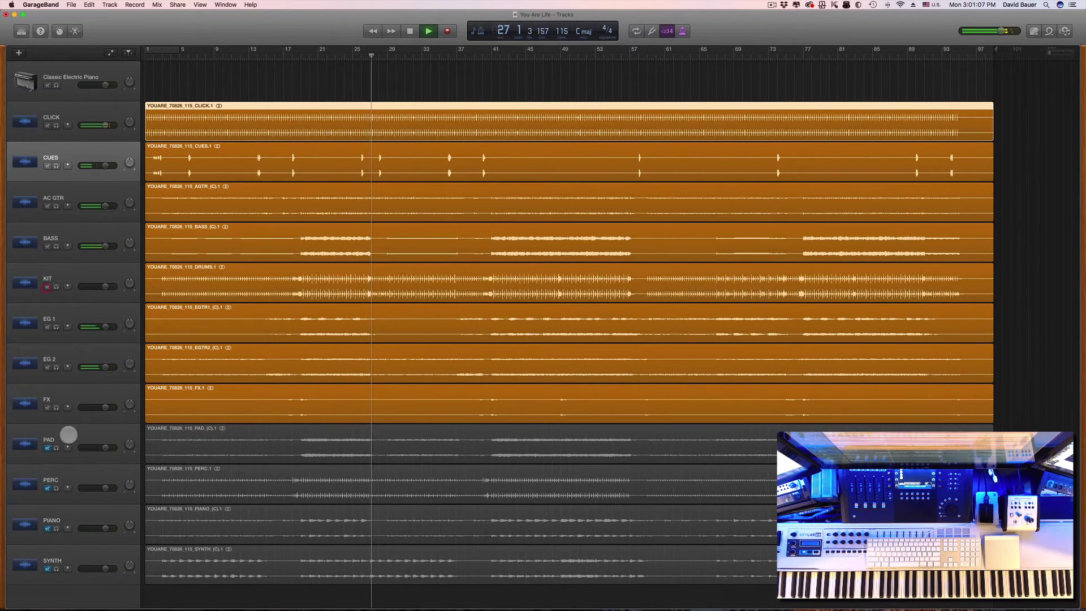
{"action": "key", "text": "space"}
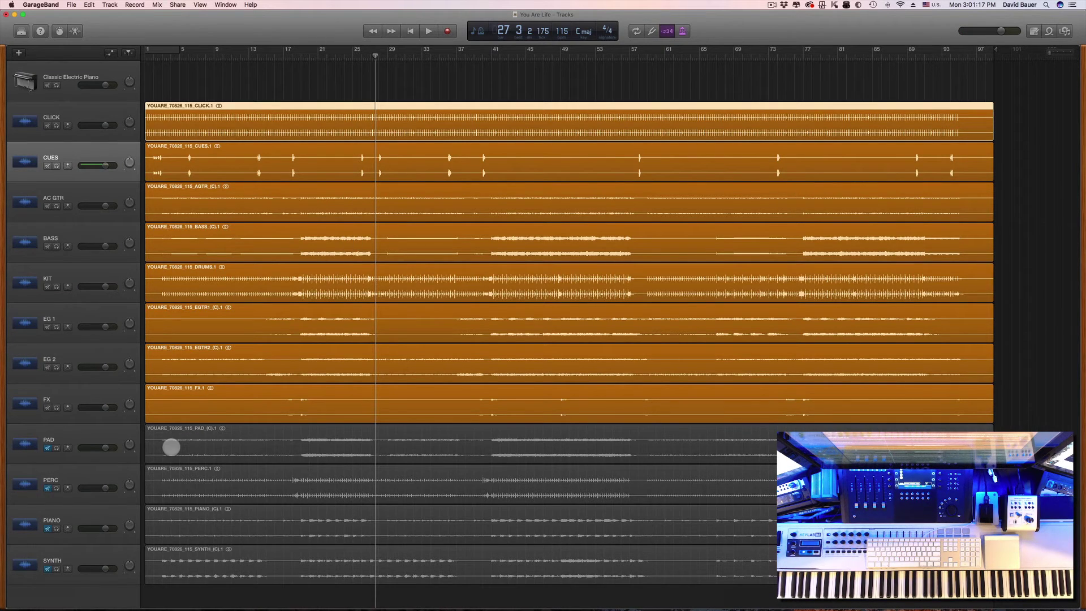
Unmute PAD, PERC, PIANO and SYNTH, and pan the CUES track hard left to -64
{"action": "left_click", "coordinate": [46, 448]}
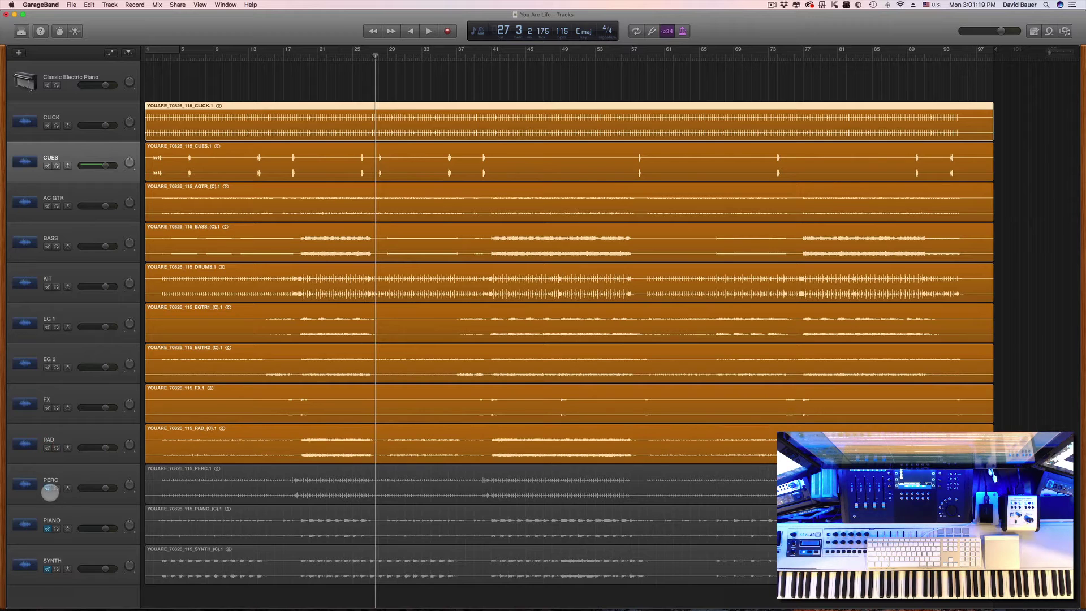
{"action": "left_click", "coordinate": [48, 489]}
{"action": "left_click", "coordinate": [47, 530]}
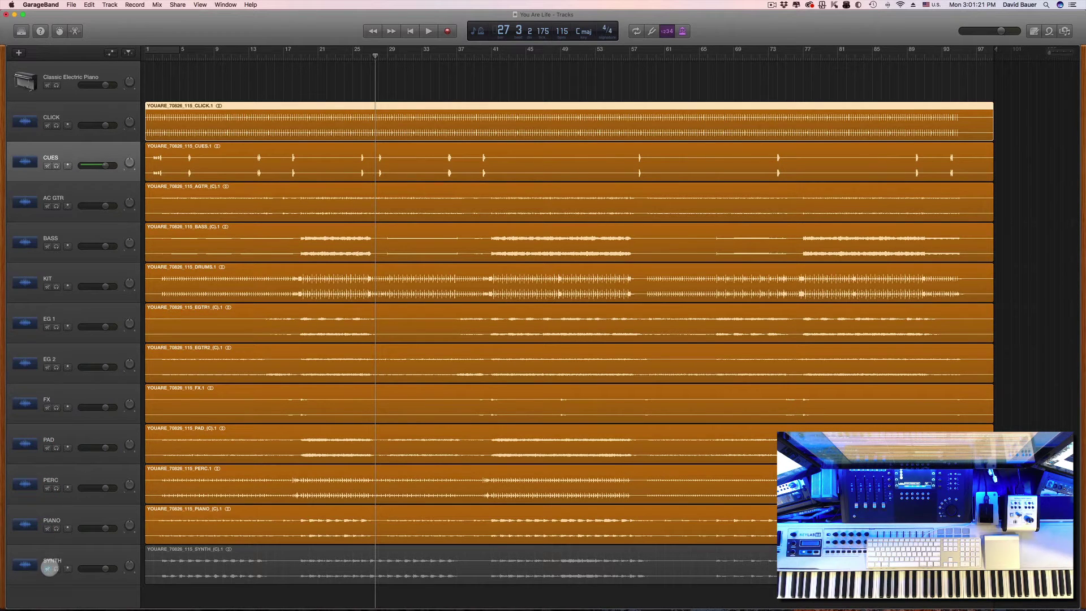
{"action": "left_click", "coordinate": [47, 569]}
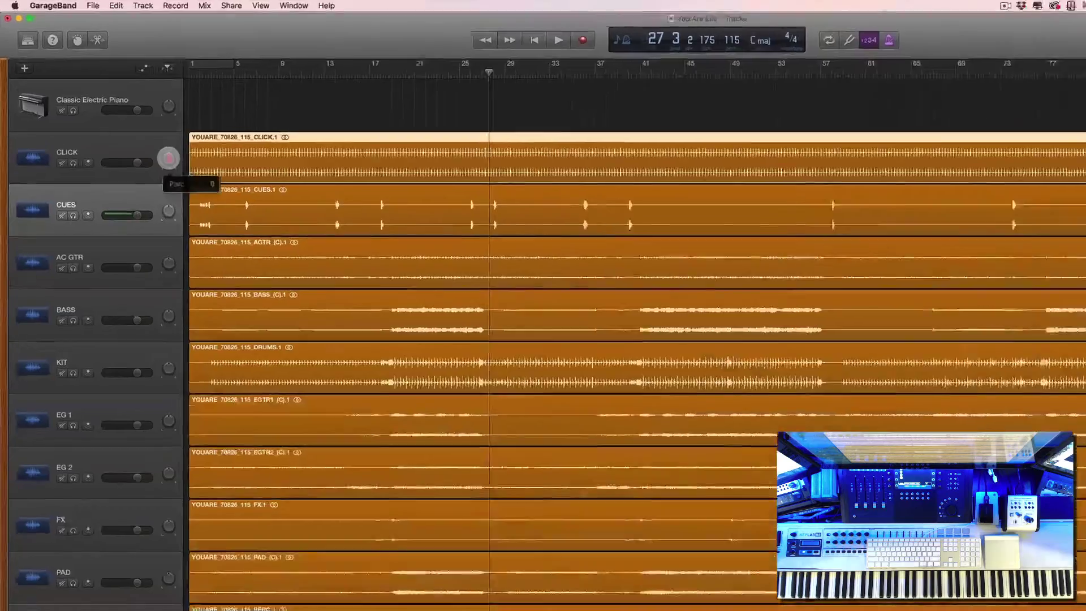
{"action": "left_click", "coordinate": [126, 156]}
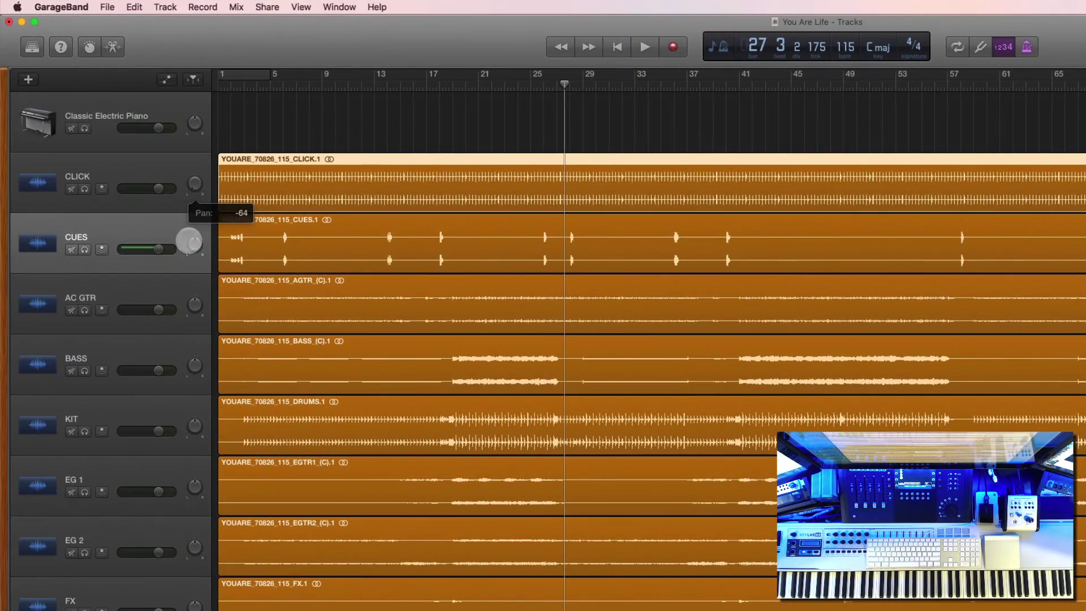
Sweep the pan from -45 through +14 to +63, hard right
{"action": "left_click_drag", "start_coordinate": [189, 241], "coordinate": [191, 271]}
{"action": "left_click_drag", "start_coordinate": [189, 317], "coordinate": [198, 292]}
{"action": "left_click_drag", "start_coordinate": [198, 245], "coordinate": [192, 492]}
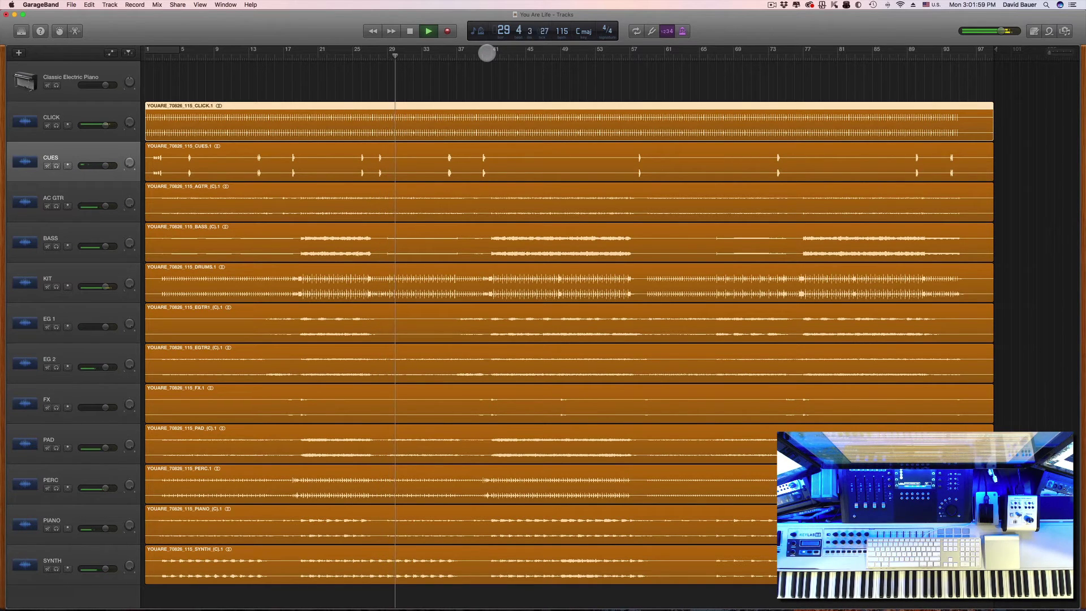
Jump to about bar 40, mute KIT, BASS and AC GTR, then stop playback
{"action": "left_click", "coordinate": [486, 56]}
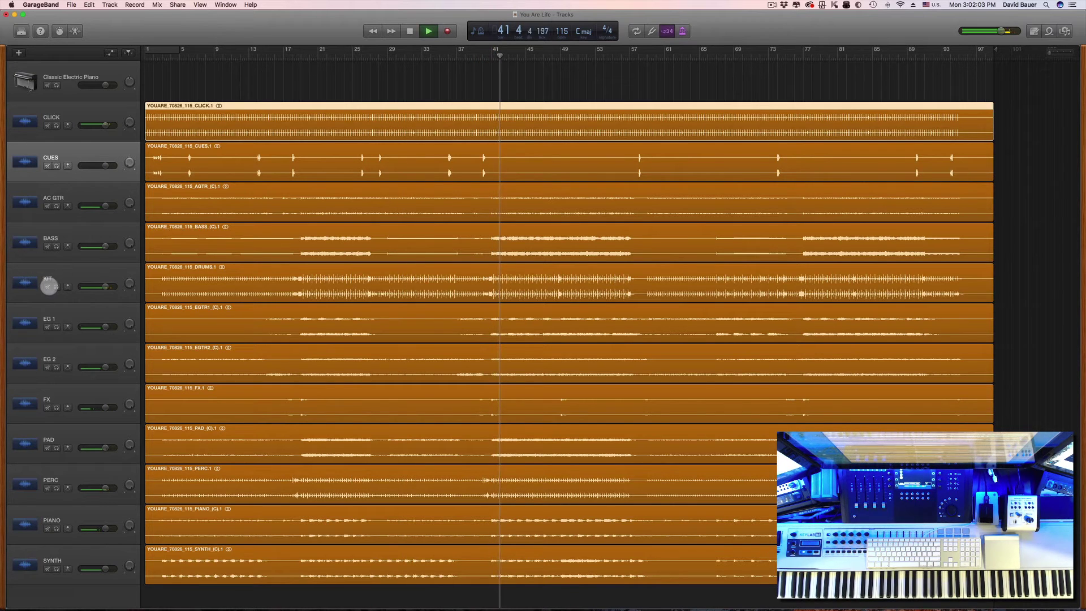
{"action": "left_click", "coordinate": [48, 286]}
{"action": "left_click", "coordinate": [47, 247]}
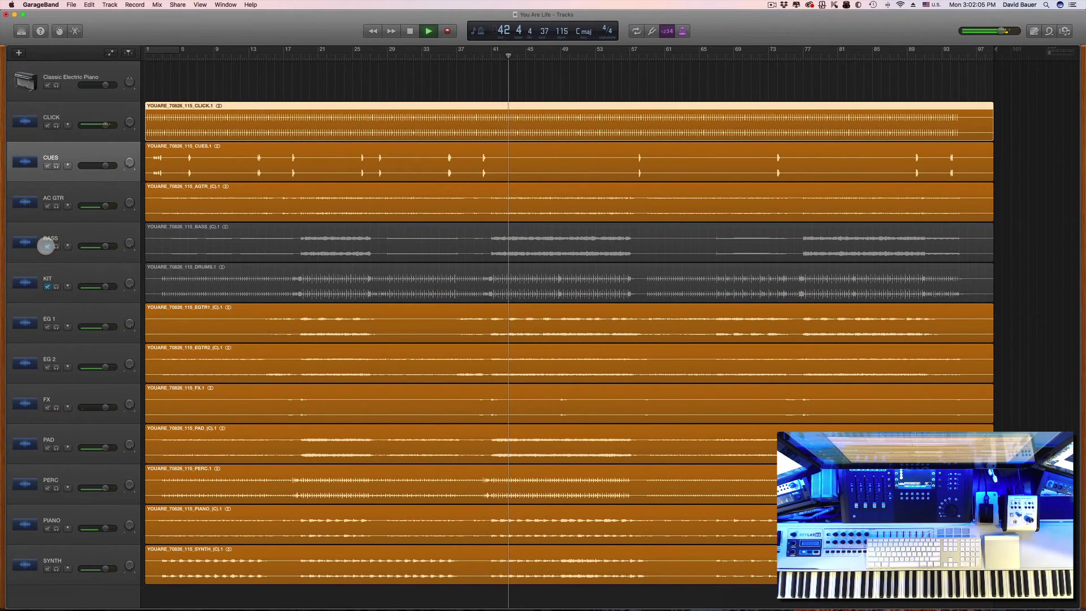
{"action": "left_click", "coordinate": [47, 205]}
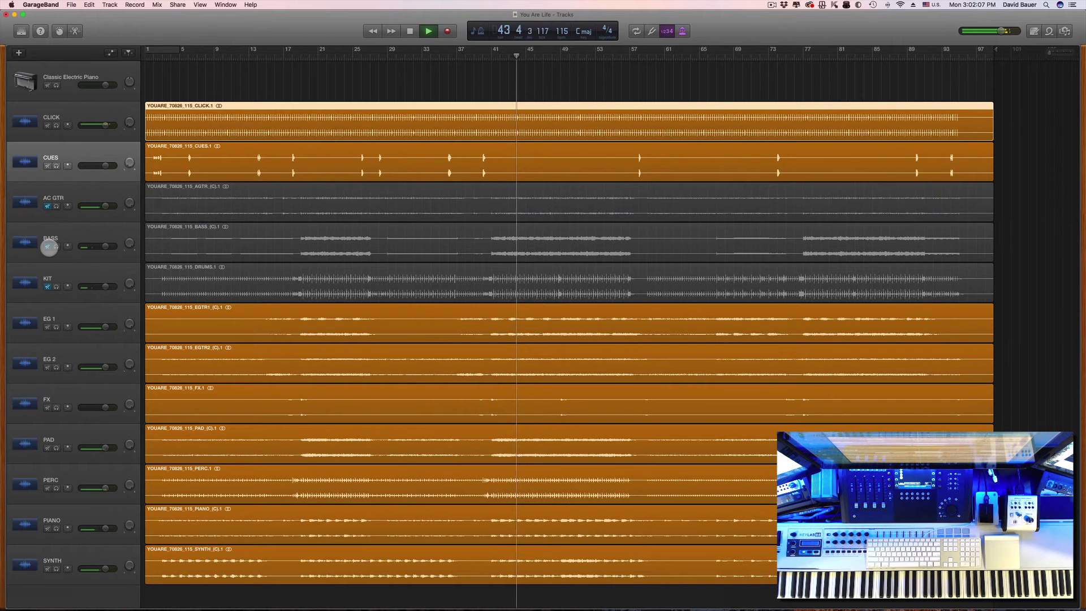
{"action": "left_click", "coordinate": [410, 31]}
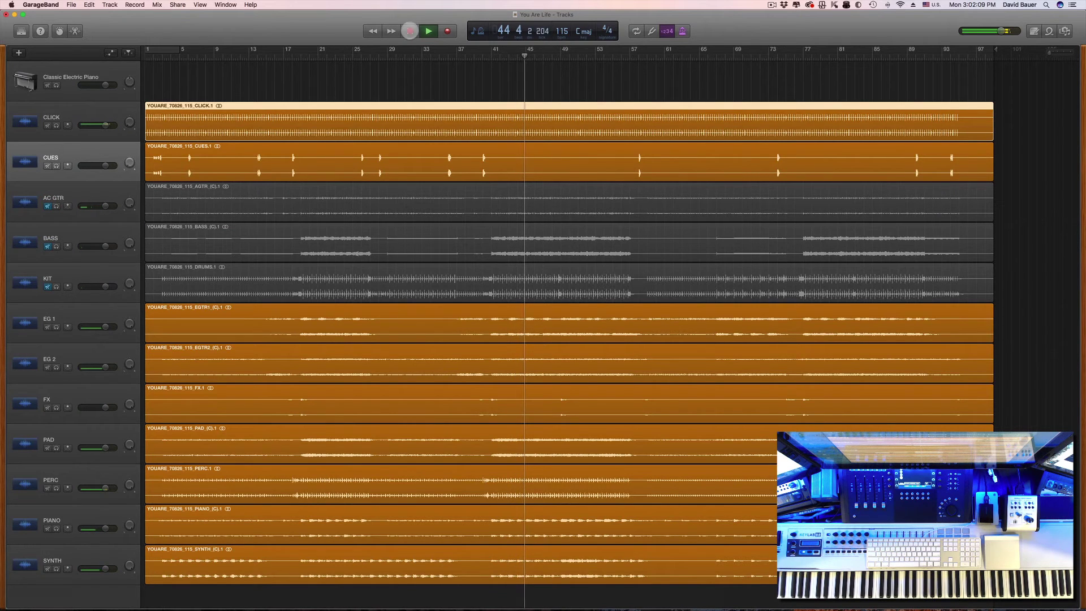